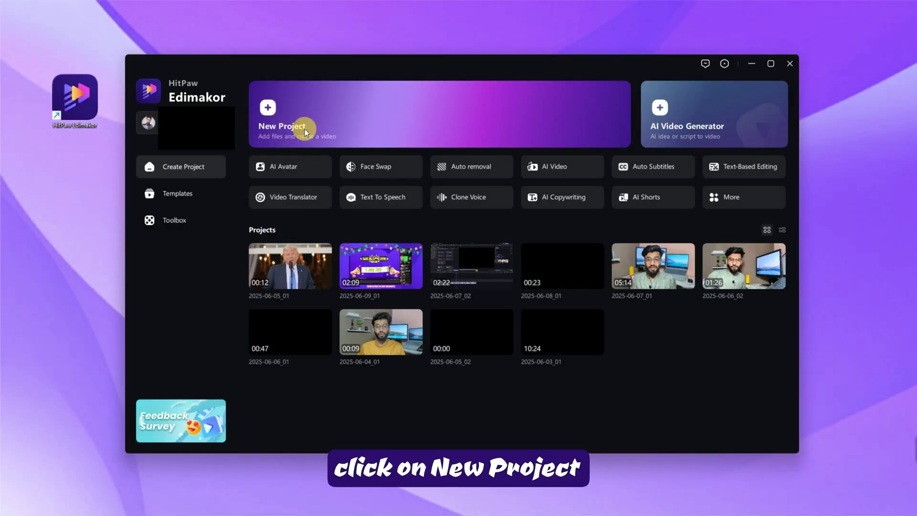
- Start a new project and go to the Audio AI Music Song generator
left_click(305, 128)
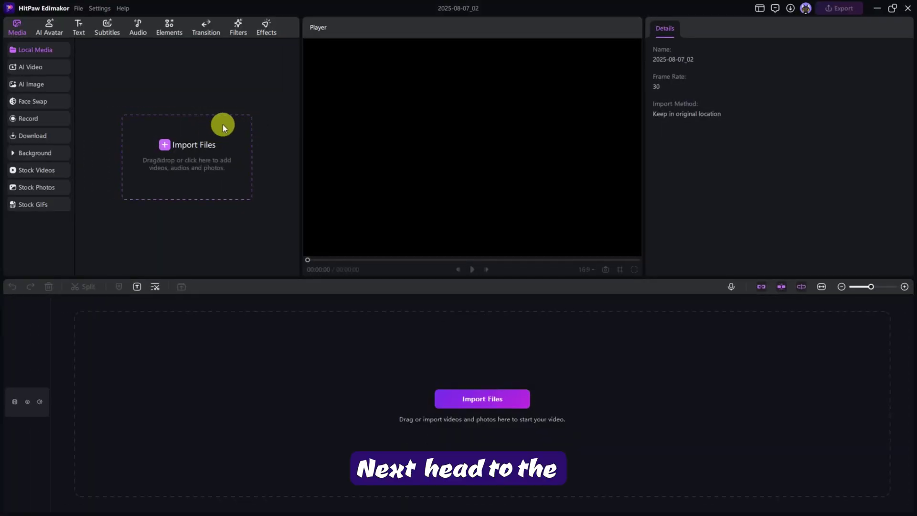
left_click(143, 32)
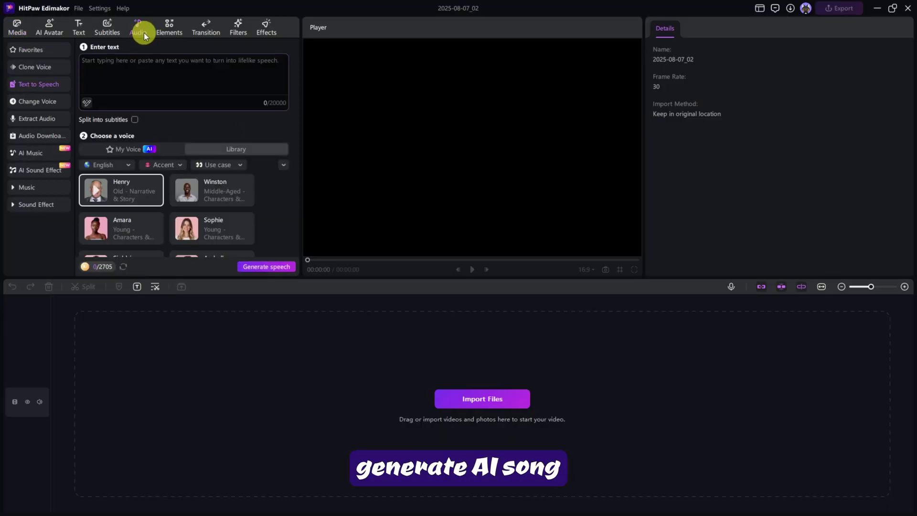
left_click(37, 152)
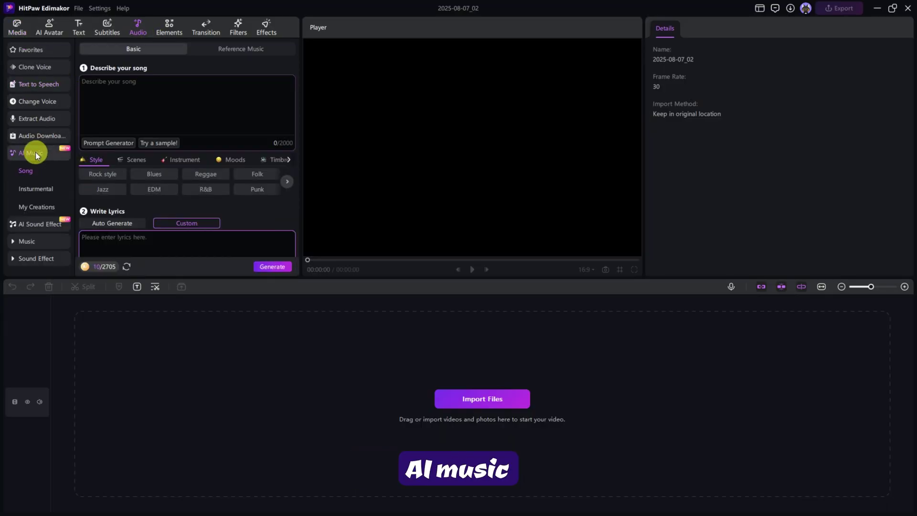
- Tag the song Rock, Workout, Trombone, Melancholy and Bright, then bring up paste options for the lyrics
left_click(117, 98)
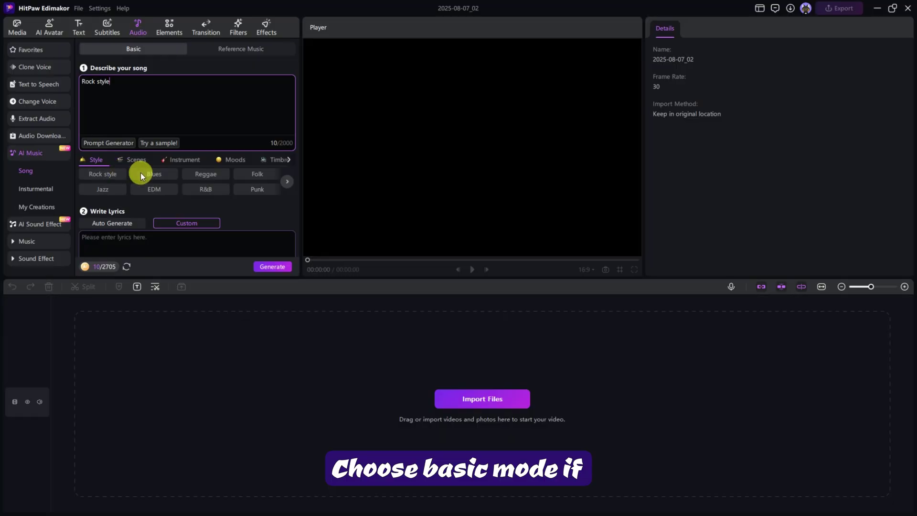
left_click(206, 190)
left_click(235, 160)
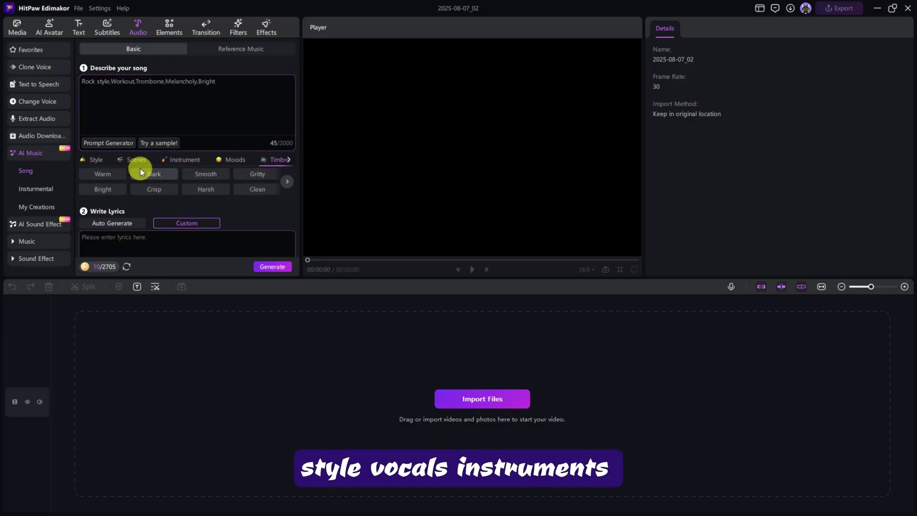
scroll(140, 169, "down", 3)
right_click(116, 192)
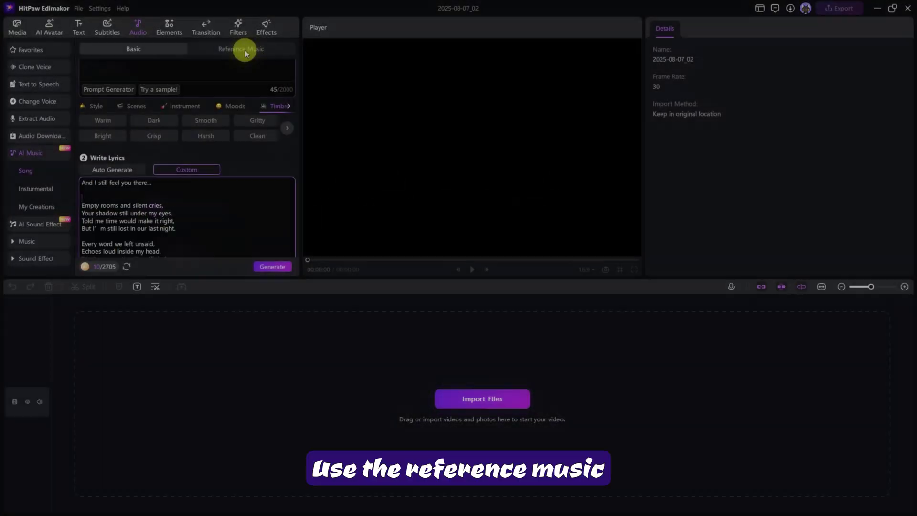
- Generate a Reference Music song from pasted lyrics with Music.MP3 and Vocal.MP3
left_click(246, 52)
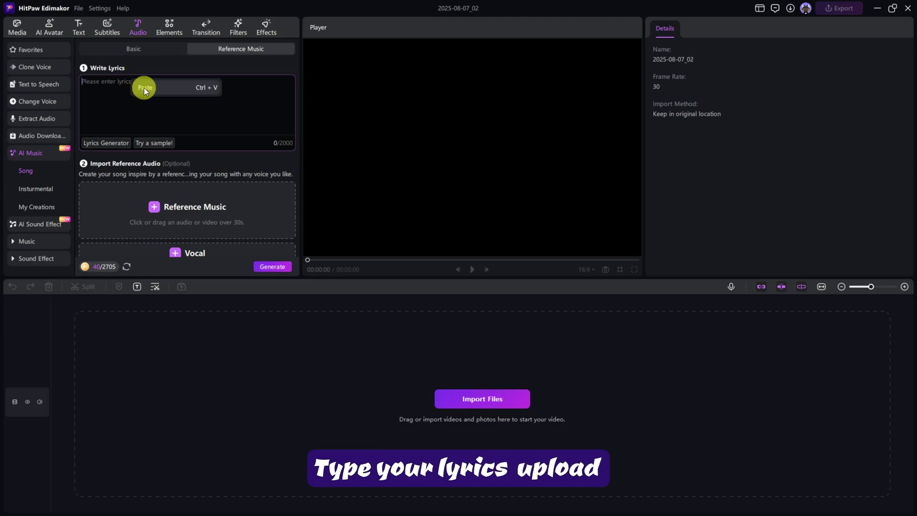
left_click(145, 89)
scroll(167, 165, "down", 3)
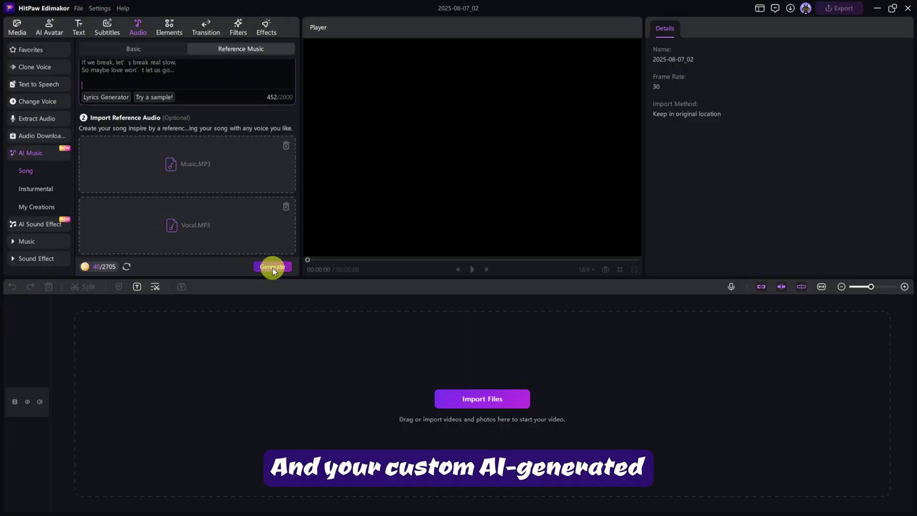
left_click(272, 267)
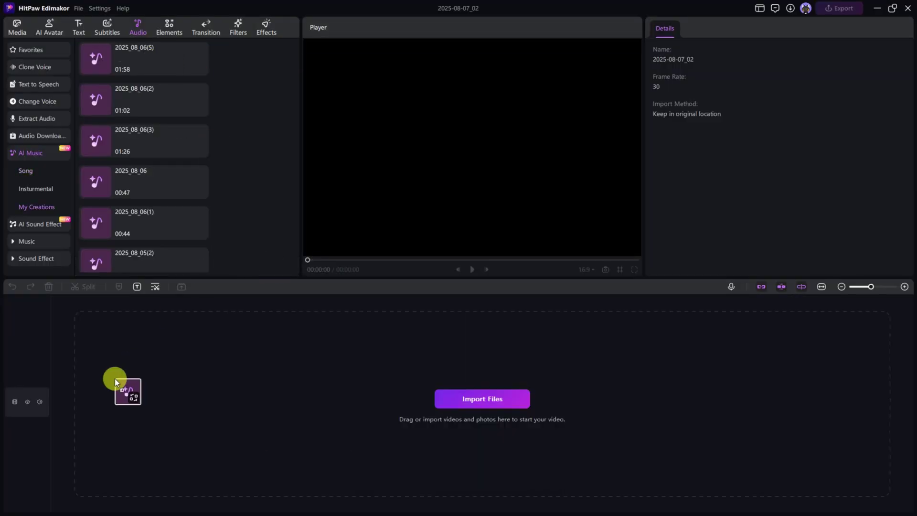
- Drag the 1:58 song 2025_08_06(5) from My Creations onto the timeline
left_click_drag(116, 378, 116, 380)
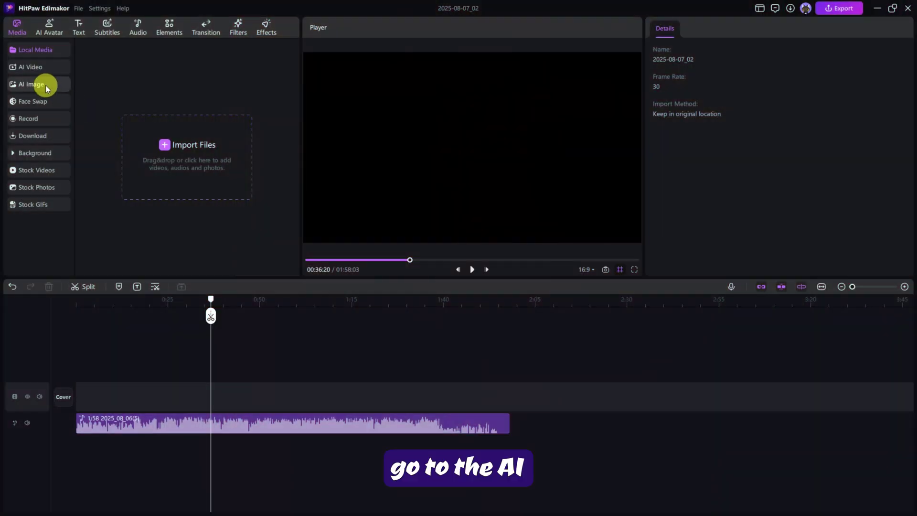
- Generate two HD 2K singer images in AI Image with no style applied
left_click(39, 84)
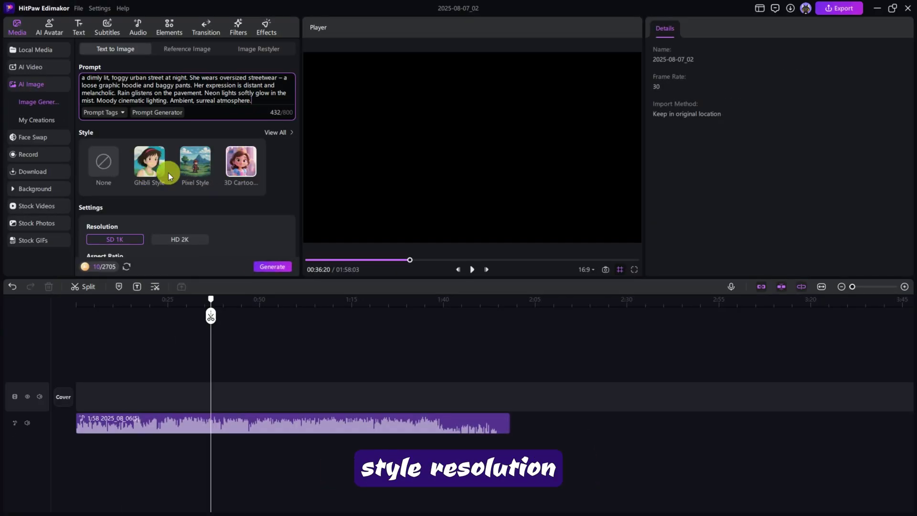
left_click(101, 166)
scroll(143, 179, "down", 3)
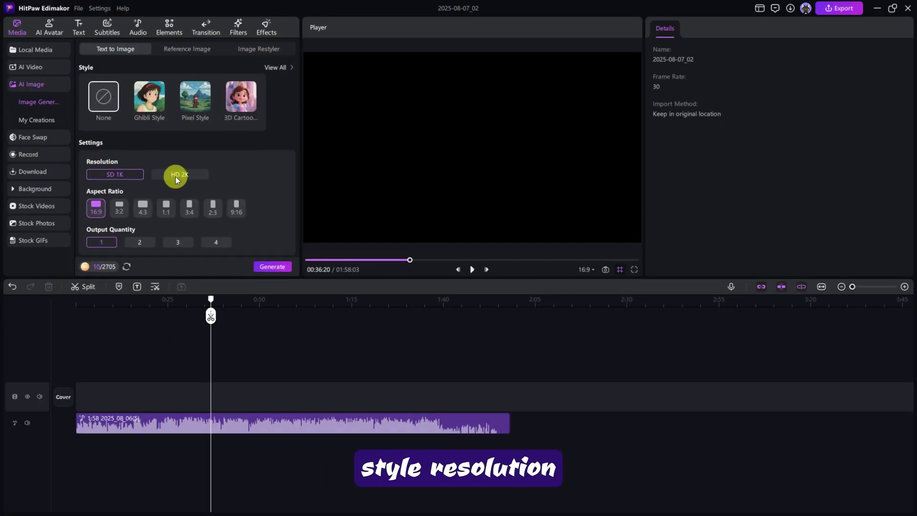
left_click(176, 177)
left_click(142, 242)
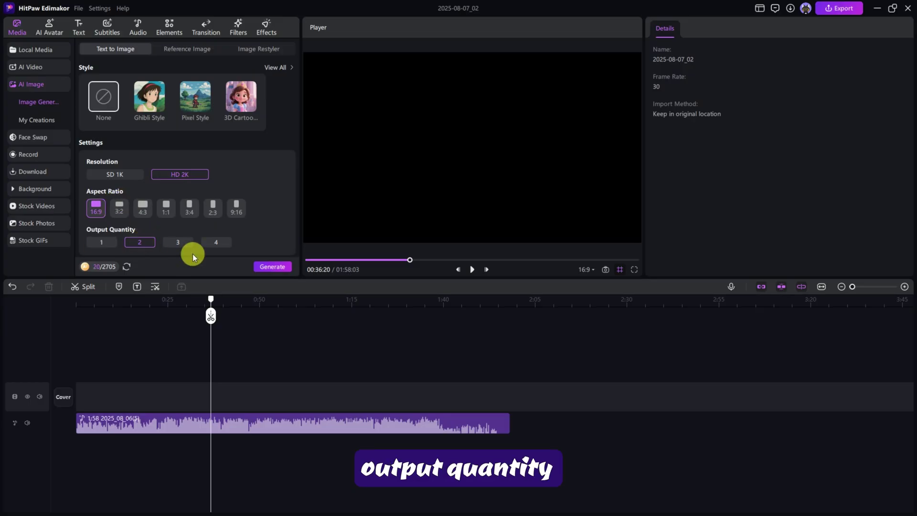
left_click(271, 267)
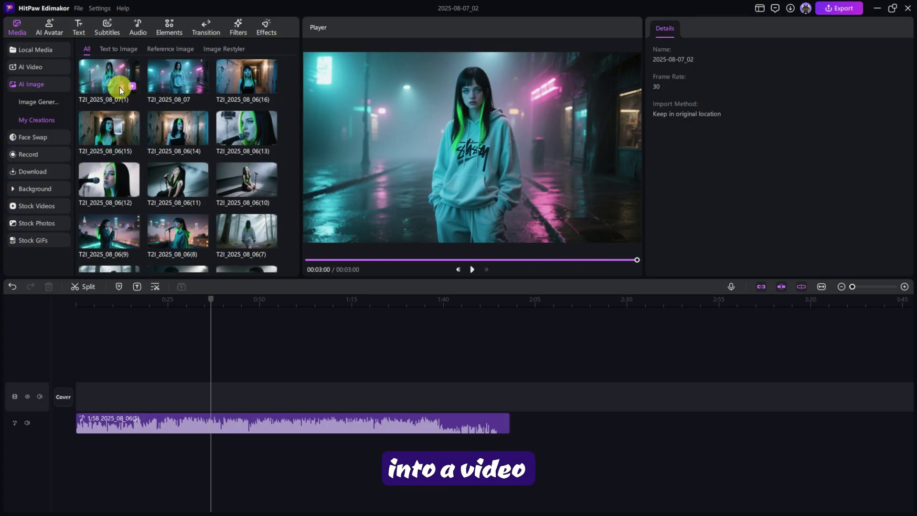
- Convert the first singer image into a 720P Image To Video clip
right_click(121, 90)
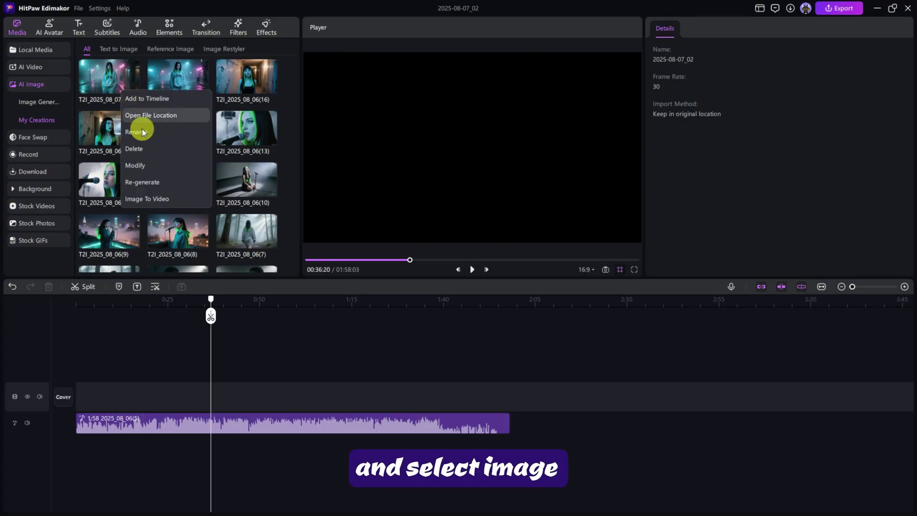
left_click(128, 199)
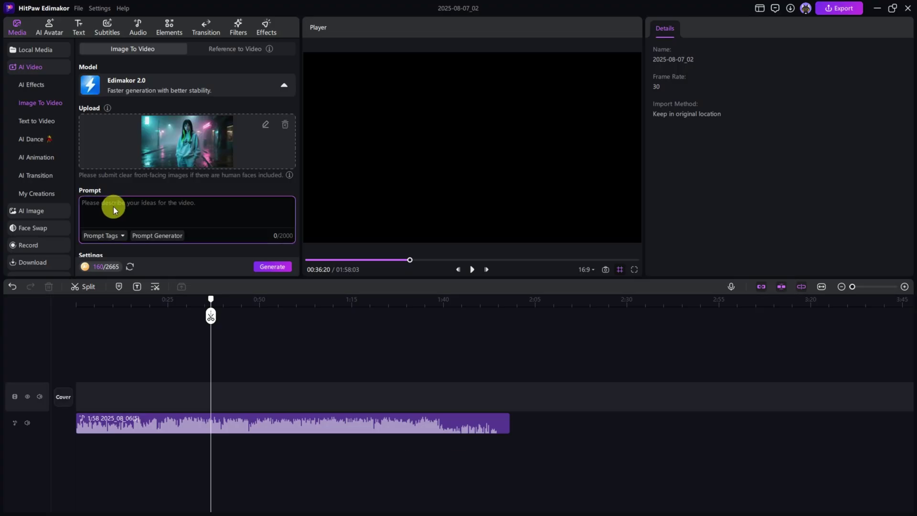
scroll(113, 207, "down", 3)
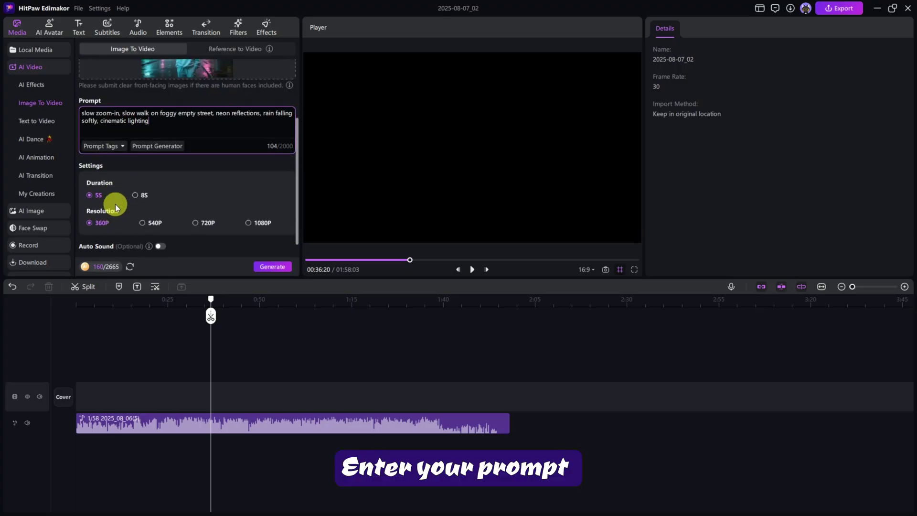
left_click(197, 219)
scroll(215, 237, "down", 1)
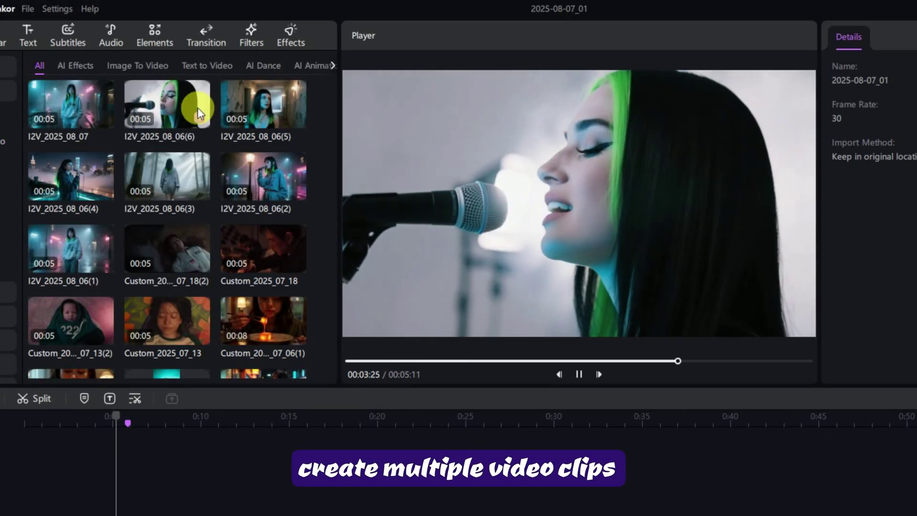
- Preview the generated singer clips, including the foggy forest one
left_click(264, 105)
left_click(65, 182)
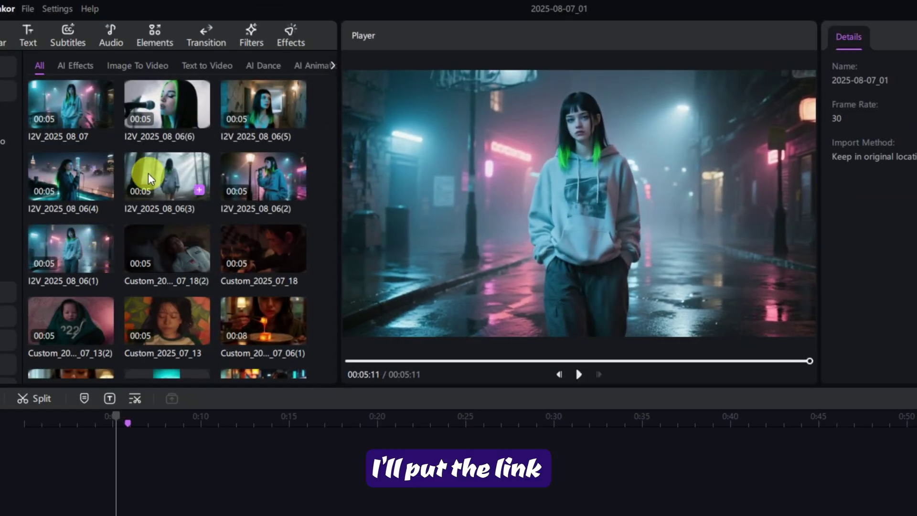
left_click(148, 173)
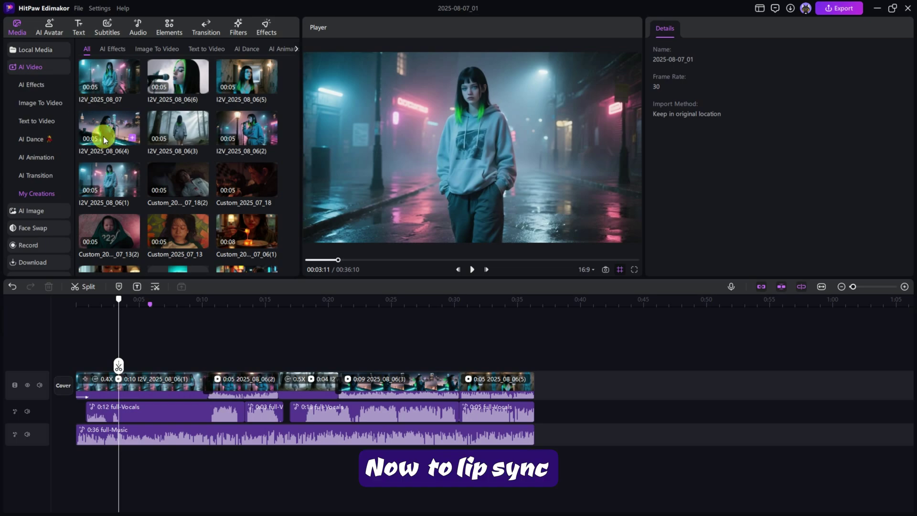
- In AI Avatar Video Lip-sync, import the 1V clip as the video
left_click(48, 30)
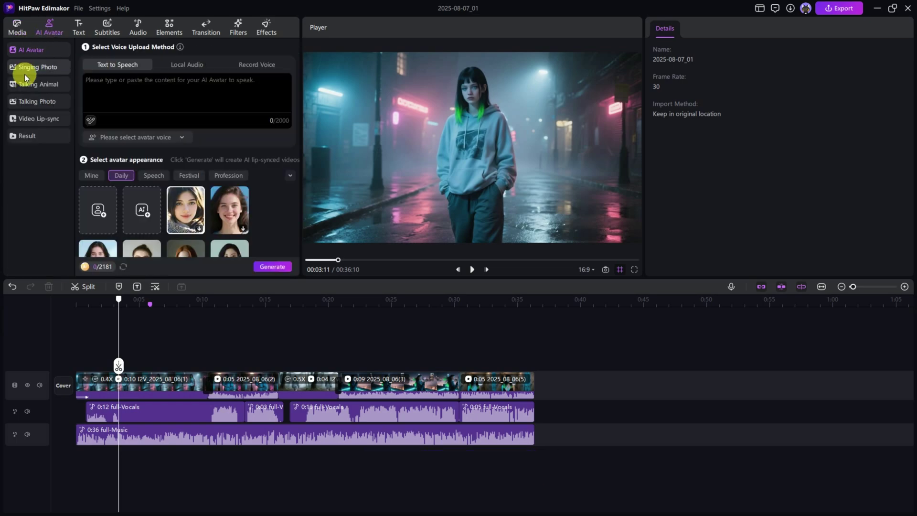
left_click(33, 119)
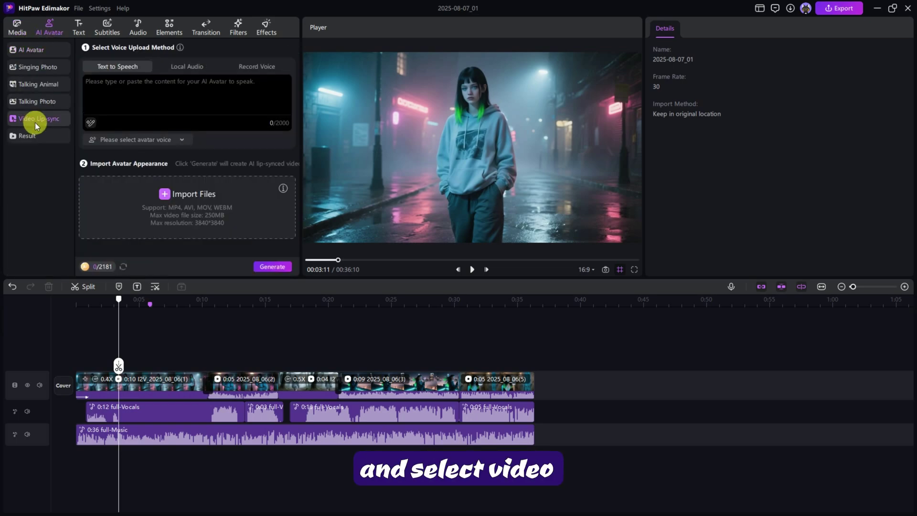
left_click(194, 194)
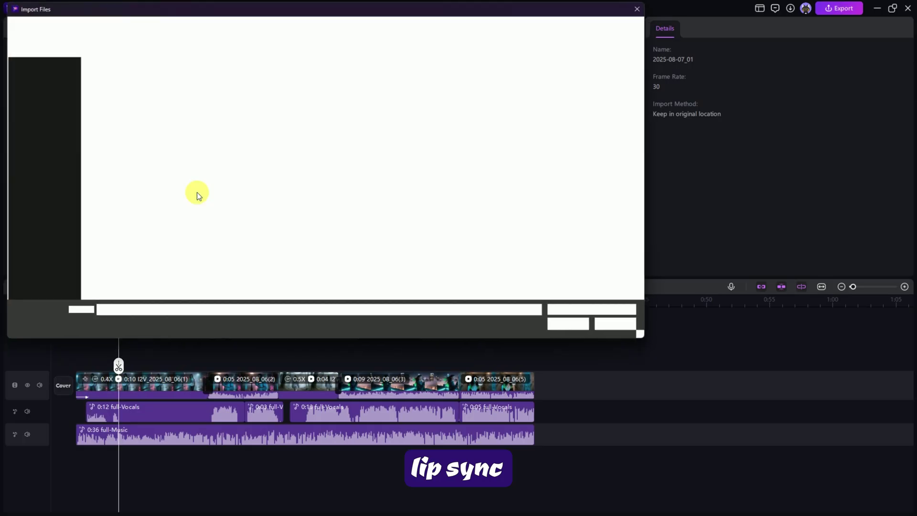
left_click(562, 329)
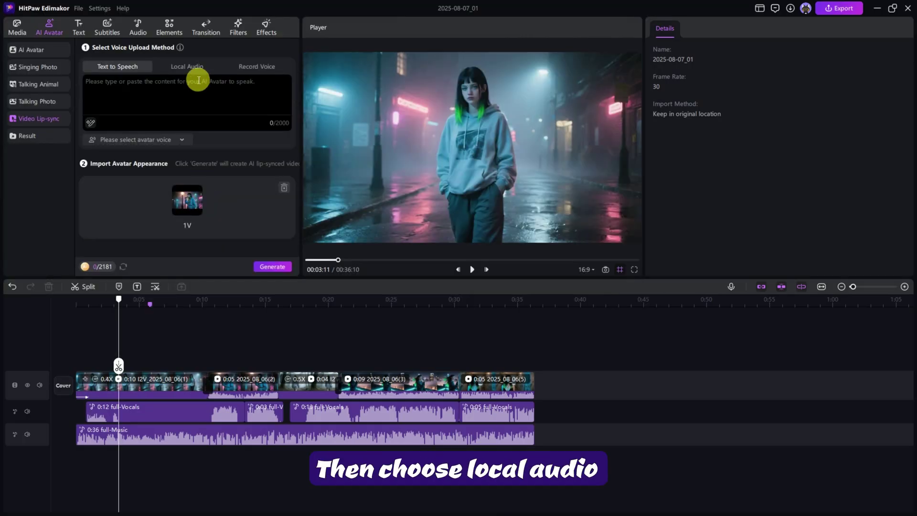
- Import 1.MP3 as the Local Audio for the lip-sync
left_click(192, 67)
left_click(185, 95)
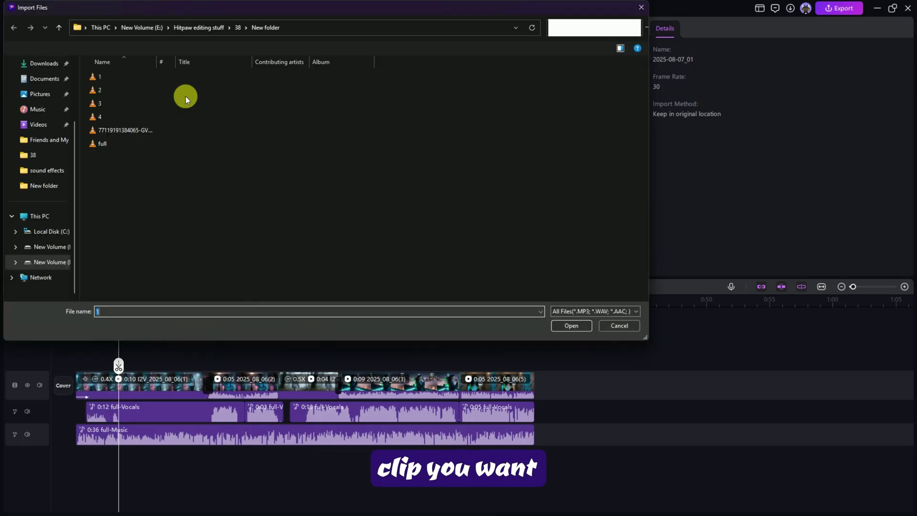
left_click(571, 326)
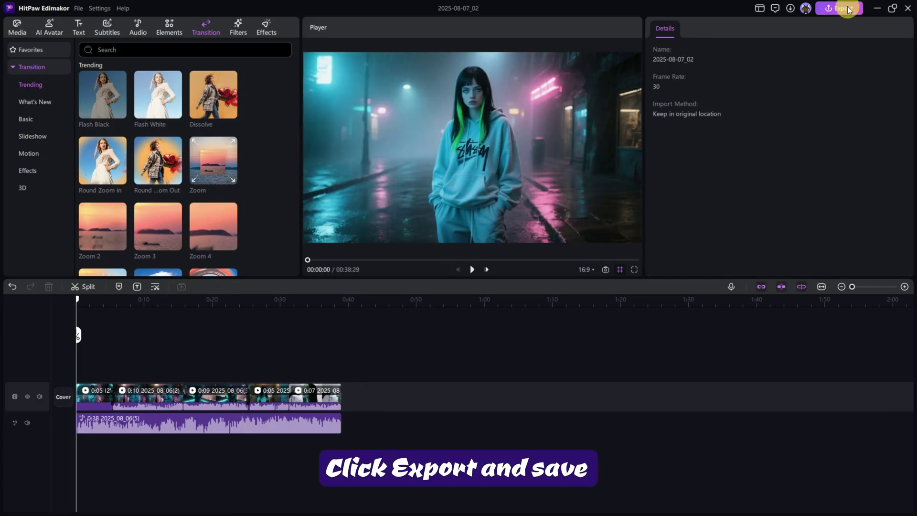
- Export the 38-second project as a 4K MP4
left_click(852, 10)
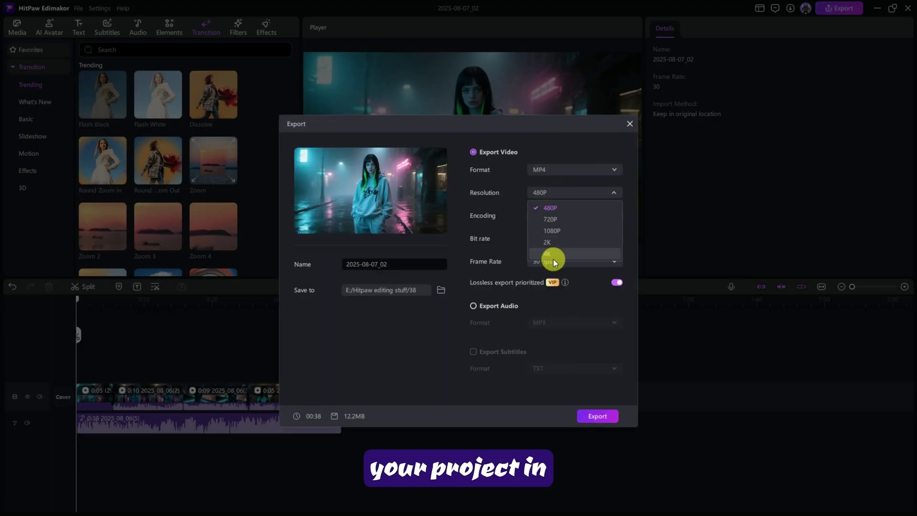
left_click(606, 416)
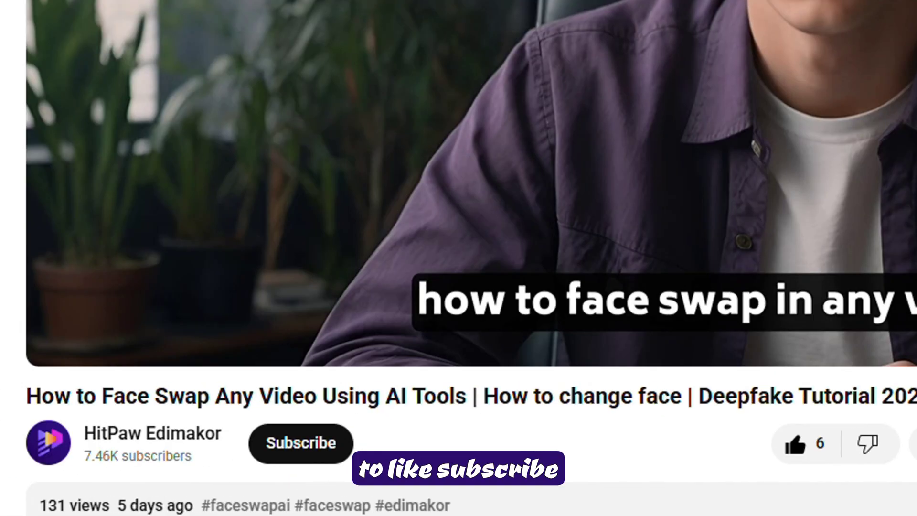
- Subscribe to HitPaw Edimakor and set the notification bell to All
left_click(297, 447)
left_click(340, 450)
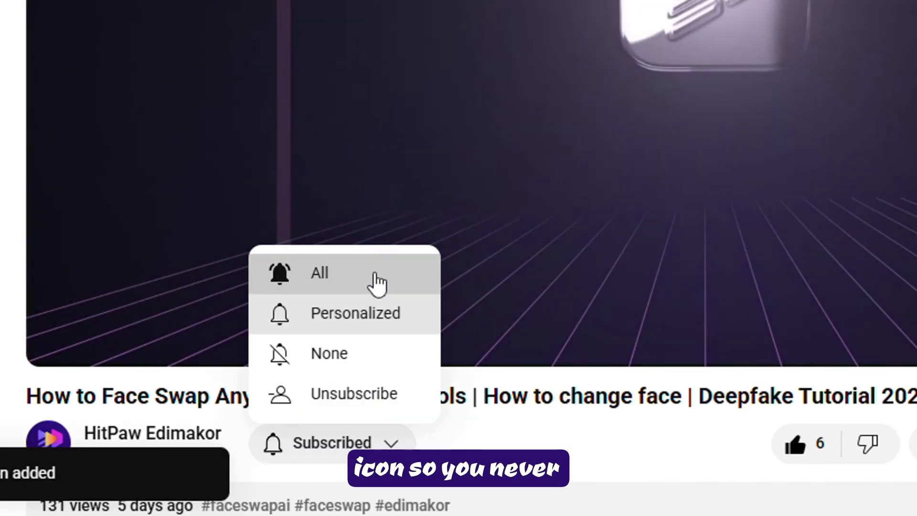